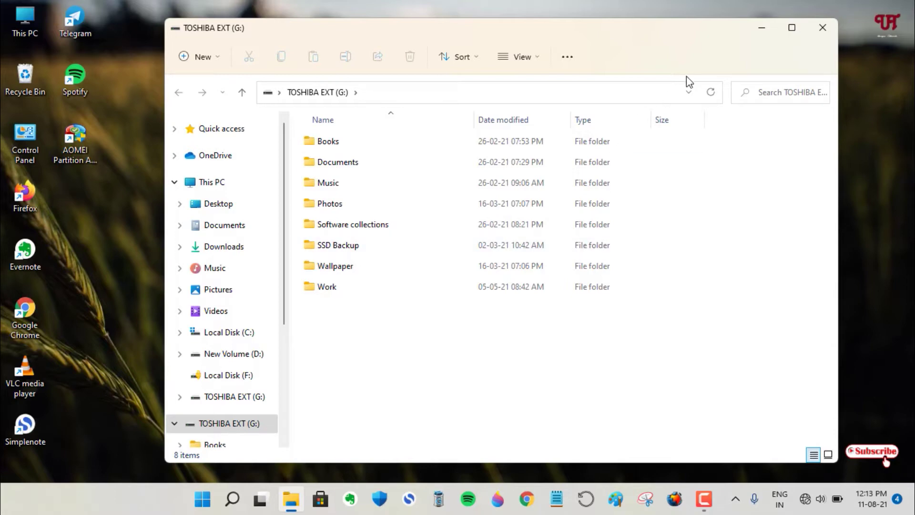
# Close the drive's folder window and open Control Panel's Hardware and Sound page.
pyautogui.click(822, 29)
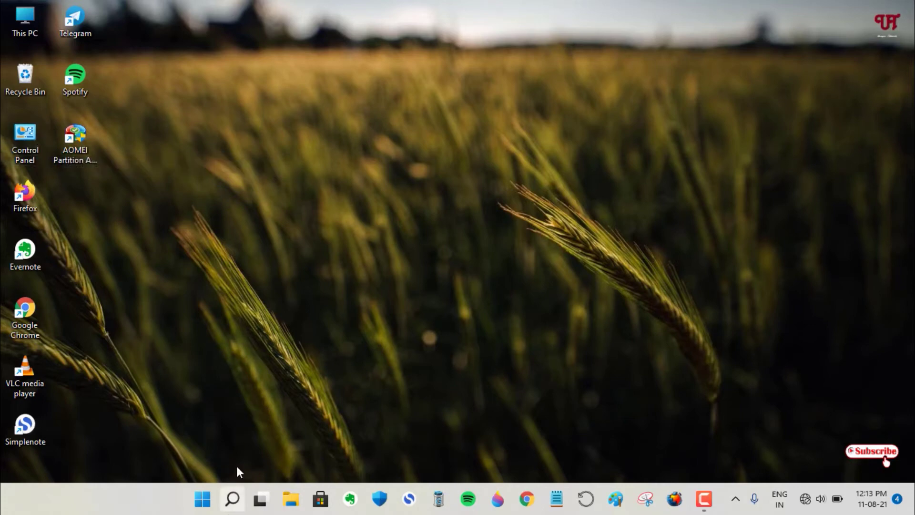
pyautogui.doubleClick(24, 155)
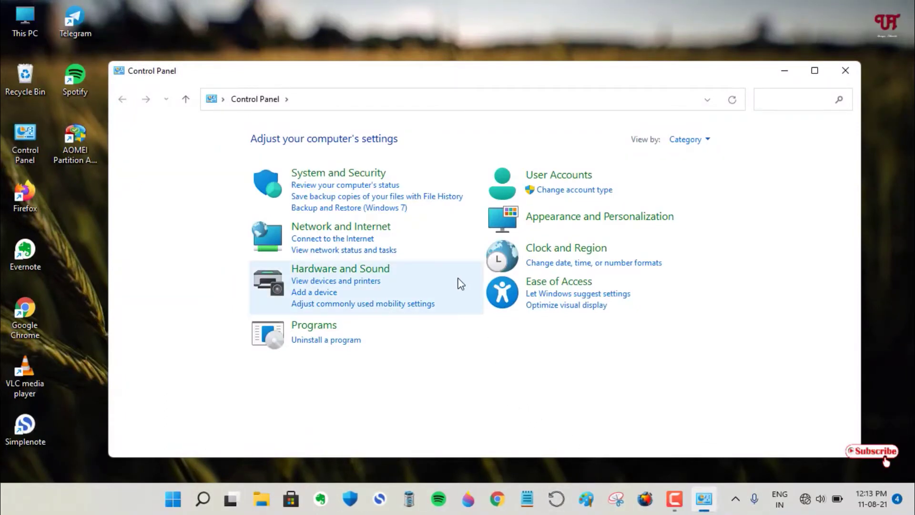
pyautogui.click(353, 269)
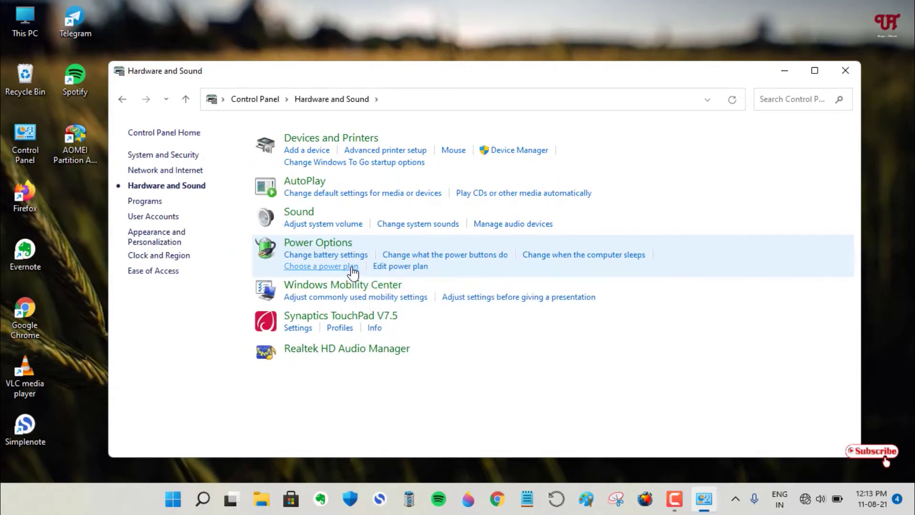
# Open the AutoPlay page and toggle 'Use AutoPlay for all media and devices' off and back on.
pyautogui.click(308, 186)
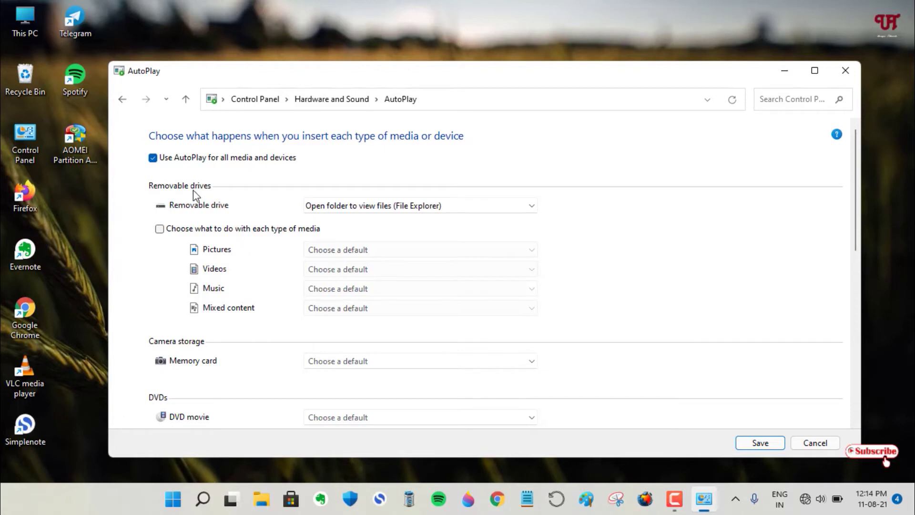
pyautogui.click(153, 158)
pyautogui.click(153, 158)
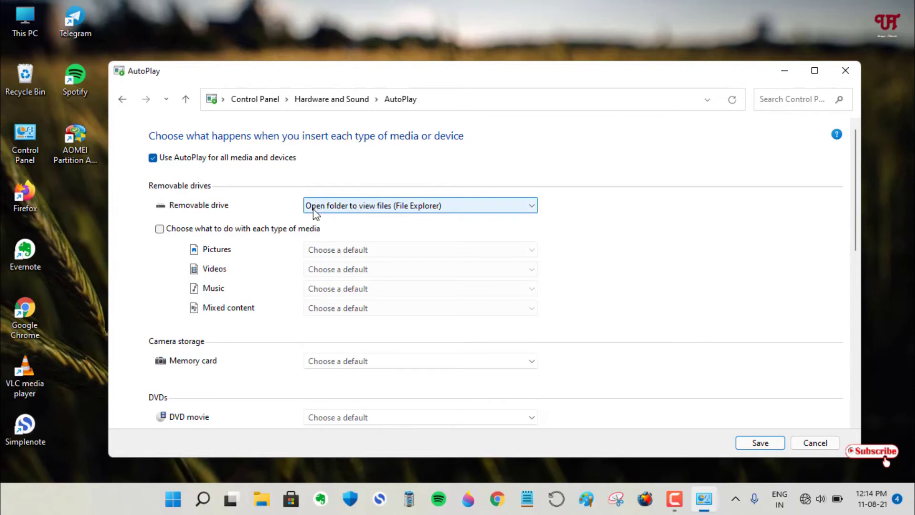
# Set the Removable drive AutoPlay action to 'Take no action' and scroll through the options.
pyautogui.click(394, 210)
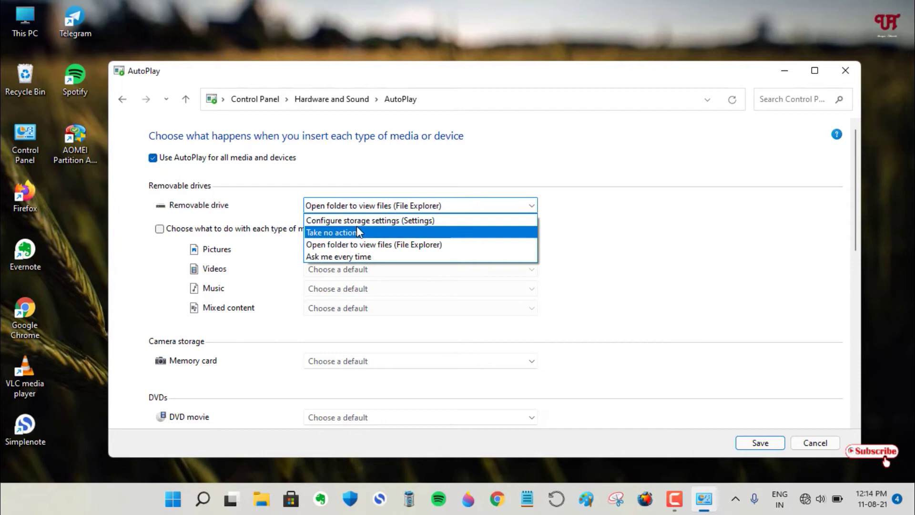
pyautogui.click(358, 233)
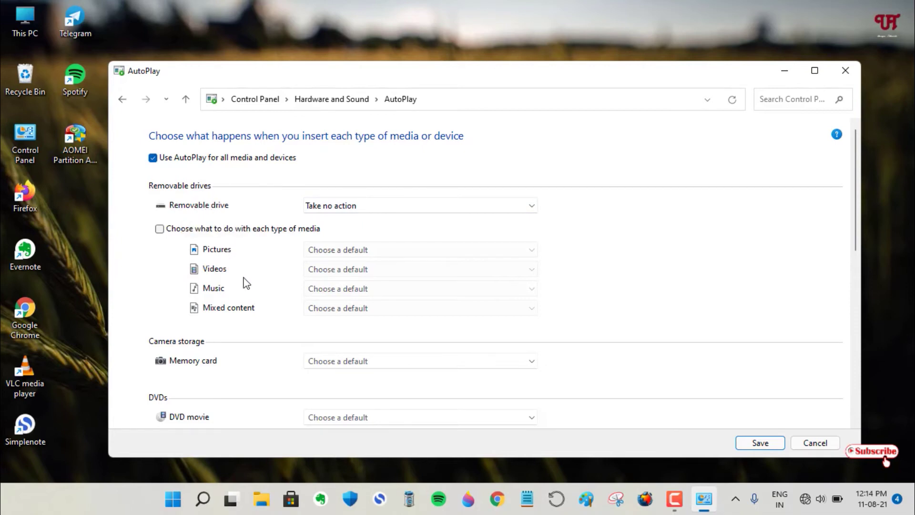
pyautogui.scroll(-1, 252, 289)
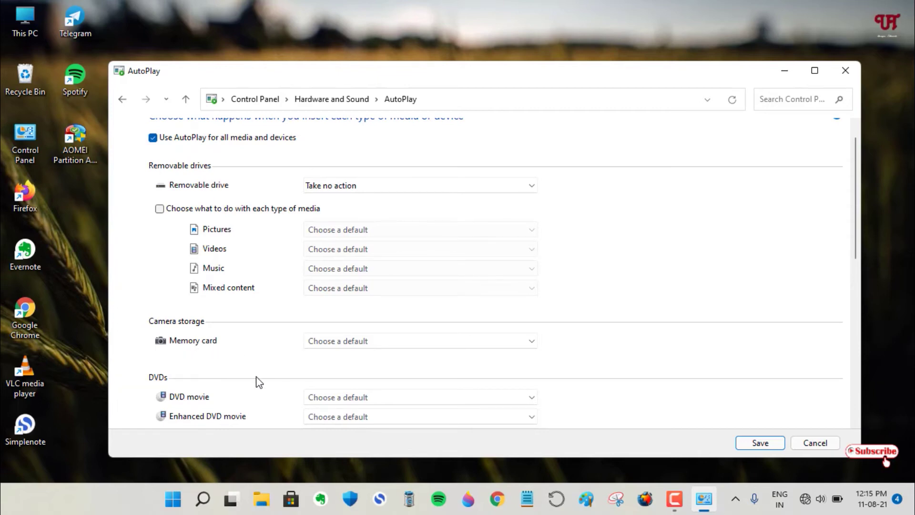
pyautogui.scroll(-1, 217, 405)
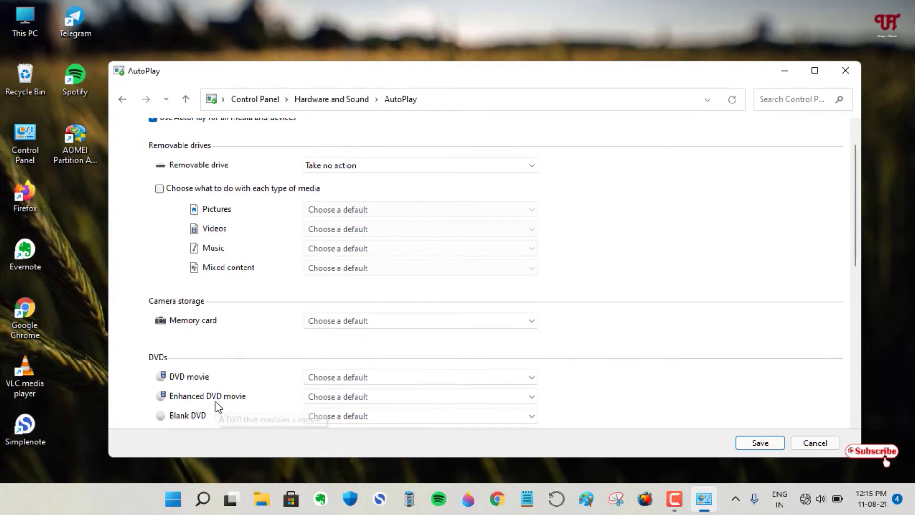
pyautogui.scroll(3, 222, 409)
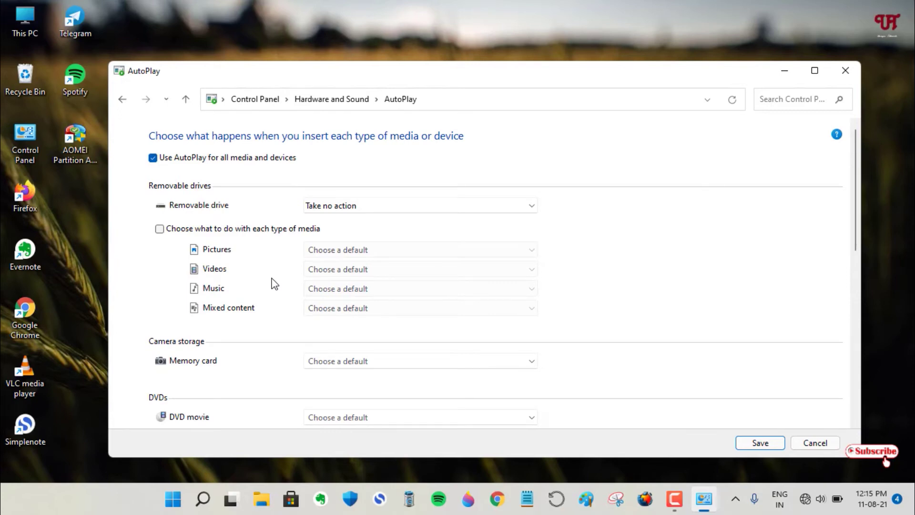
# Uncheck 'Use AutoPlay for all media and devices' and save the AutoPlay settings.
pyautogui.click(153, 158)
pyautogui.click(754, 445)
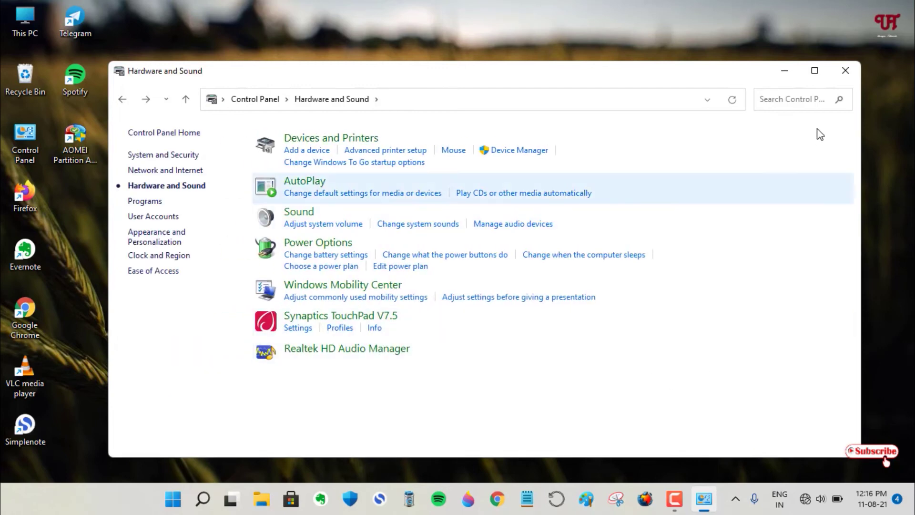
# Close Control Panel and use the hidden tray icons to bring up the USB drive's options.
pyautogui.click(854, 72)
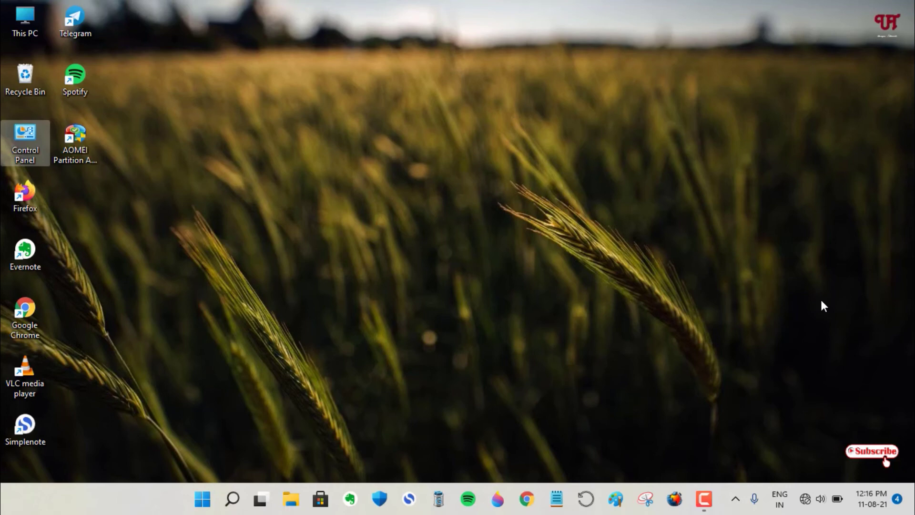
pyautogui.click(736, 498)
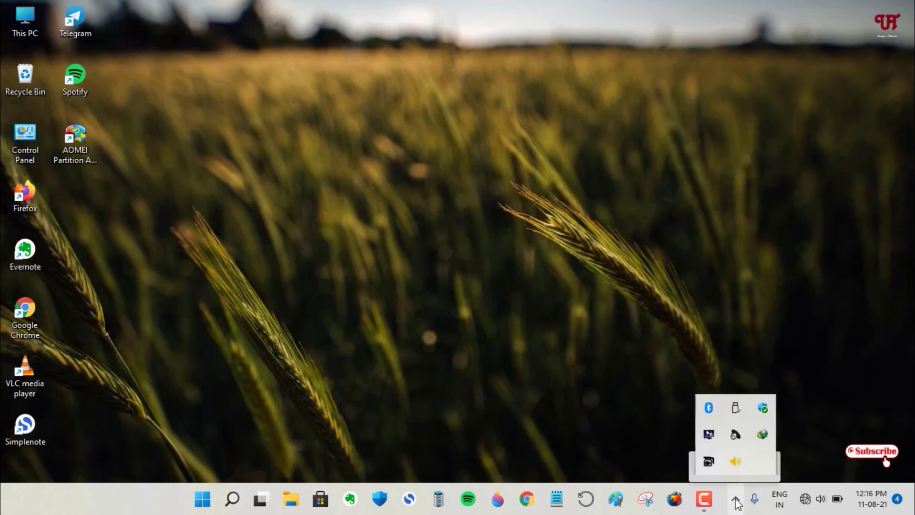
pyautogui.click(736, 407)
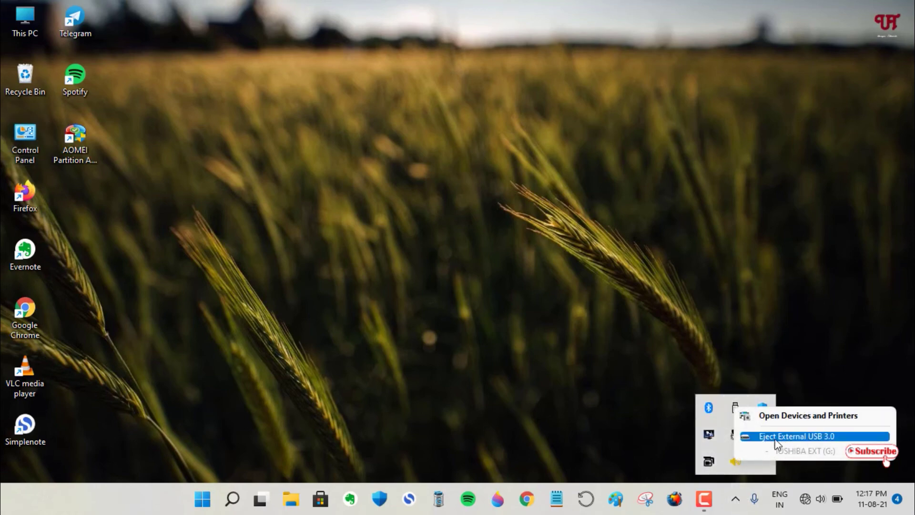
pyautogui.click(830, 371)
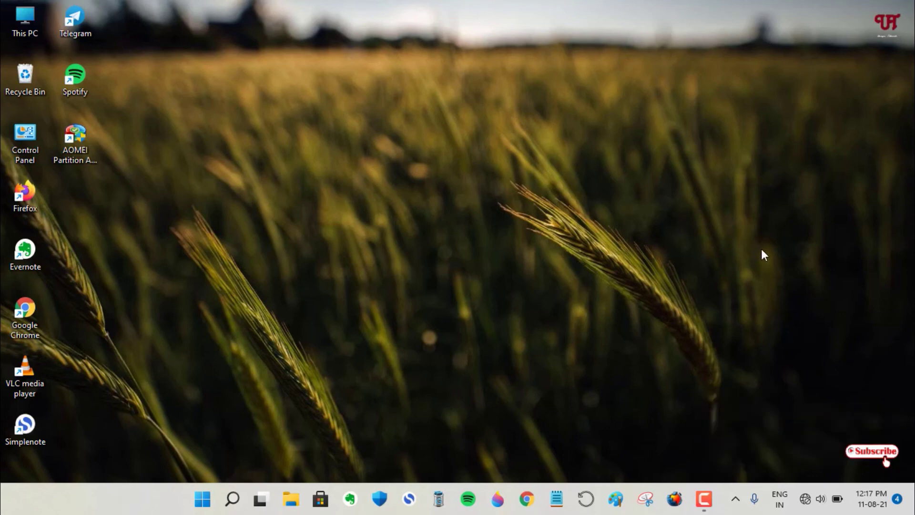
pyautogui.doubleClick(21, 32)
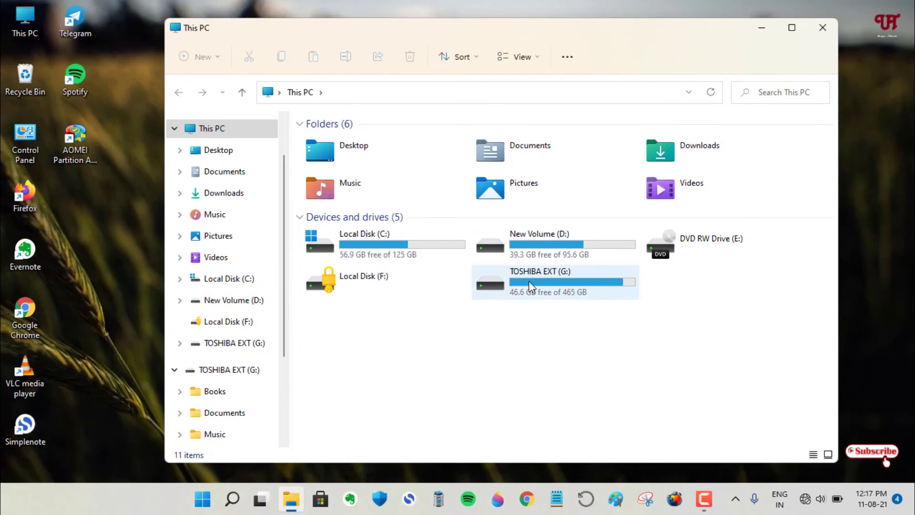
pyautogui.click(528, 282)
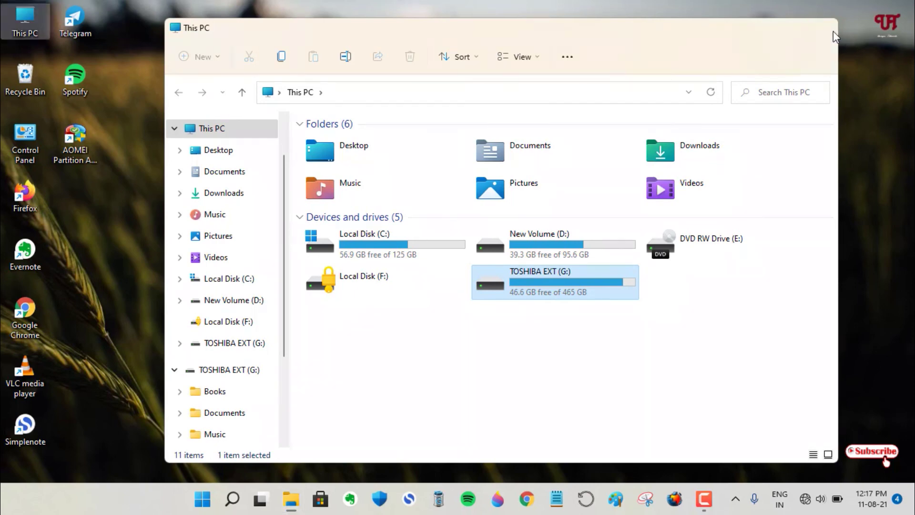
pyautogui.click(833, 31)
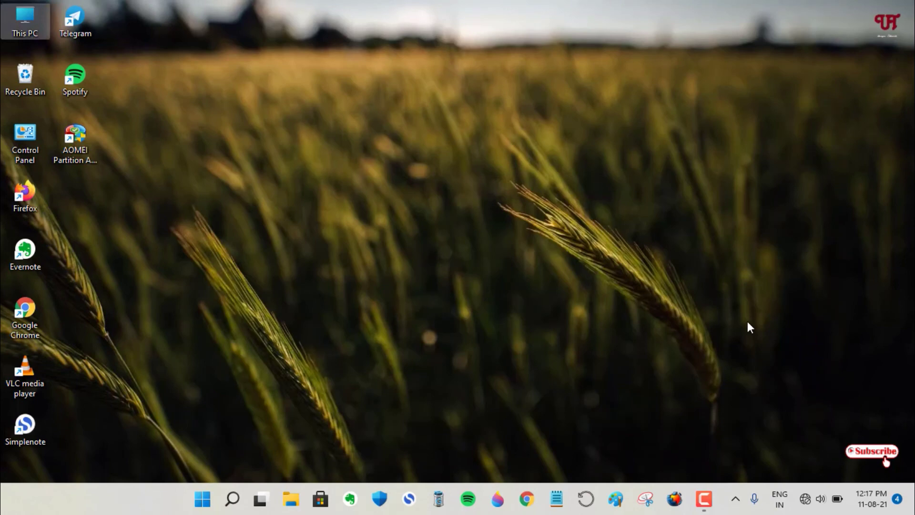